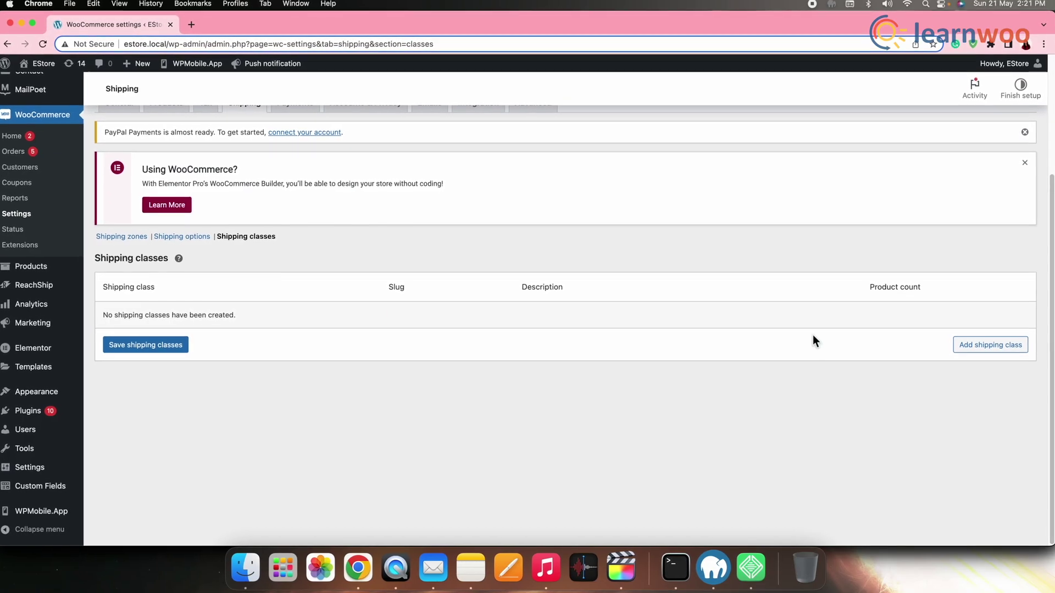
Create two shipping classes, Free and T-shirt, each with its name as the slug, and save them
click(989, 344)
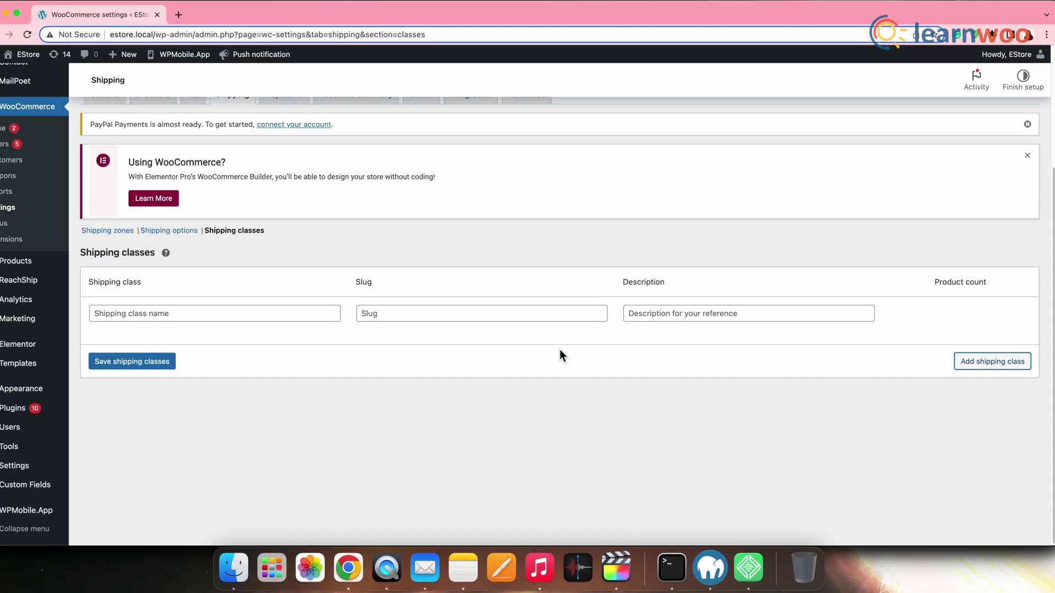
click(154, 312)
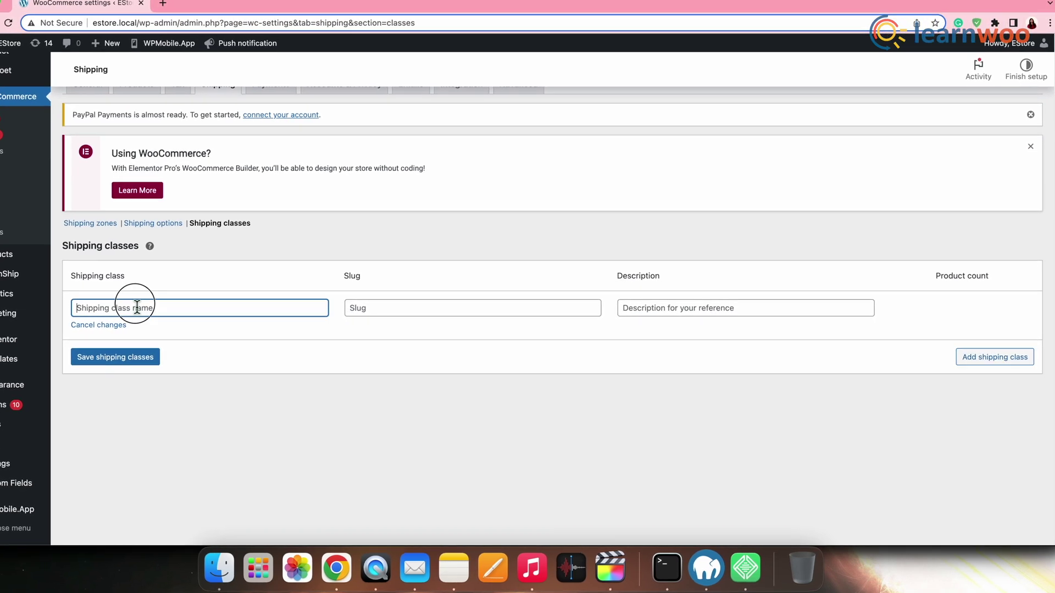
text(Free)
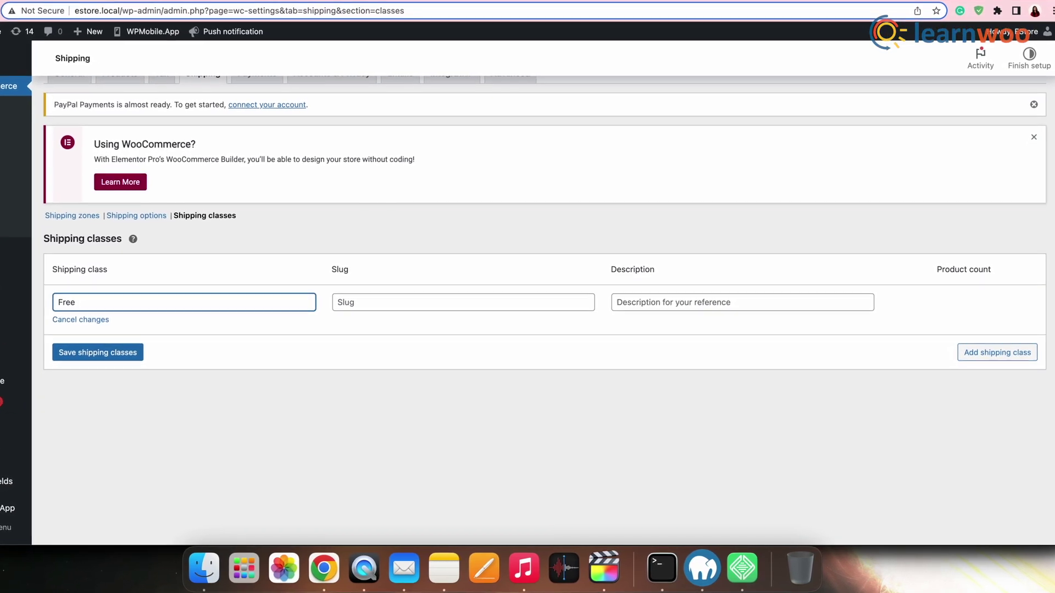
click(357, 306)
text(Free)
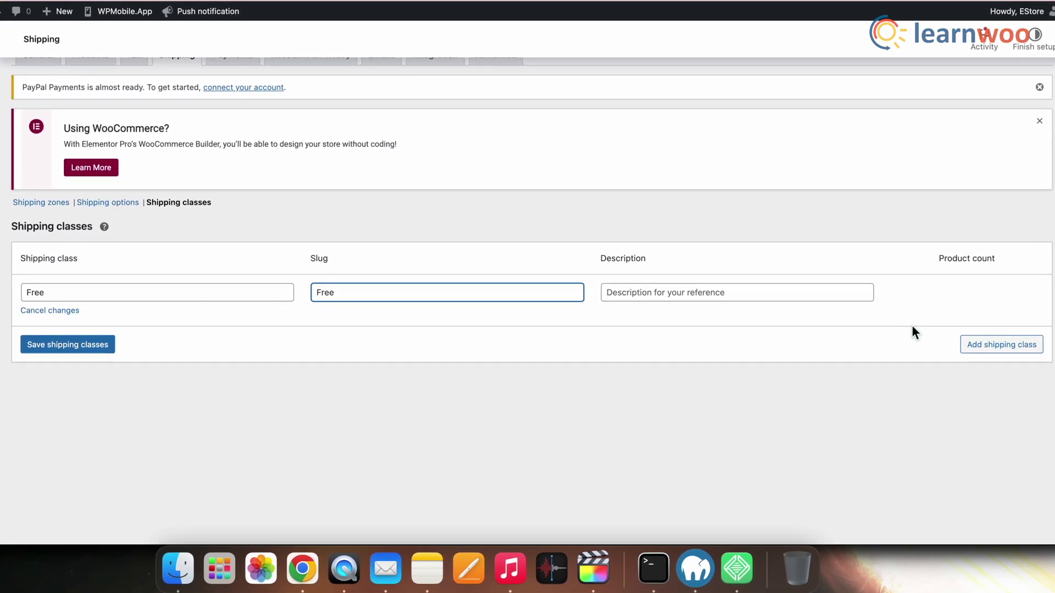
click(986, 351)
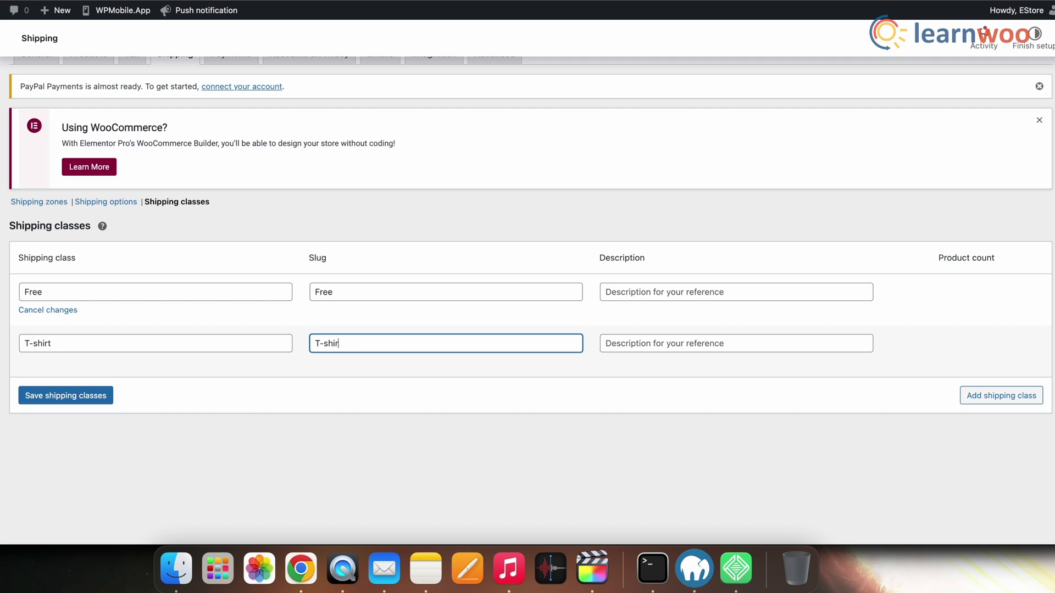
click(68, 397)
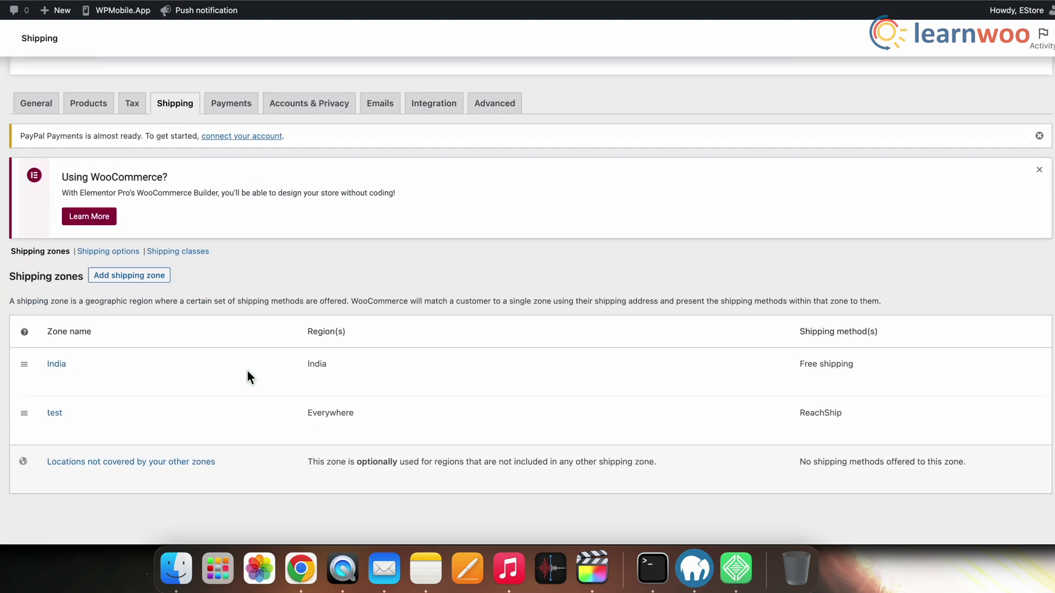
Create a shipping zone named Demo and add a Flat rate shipping method to it
scroll(246, 368, down, 2)
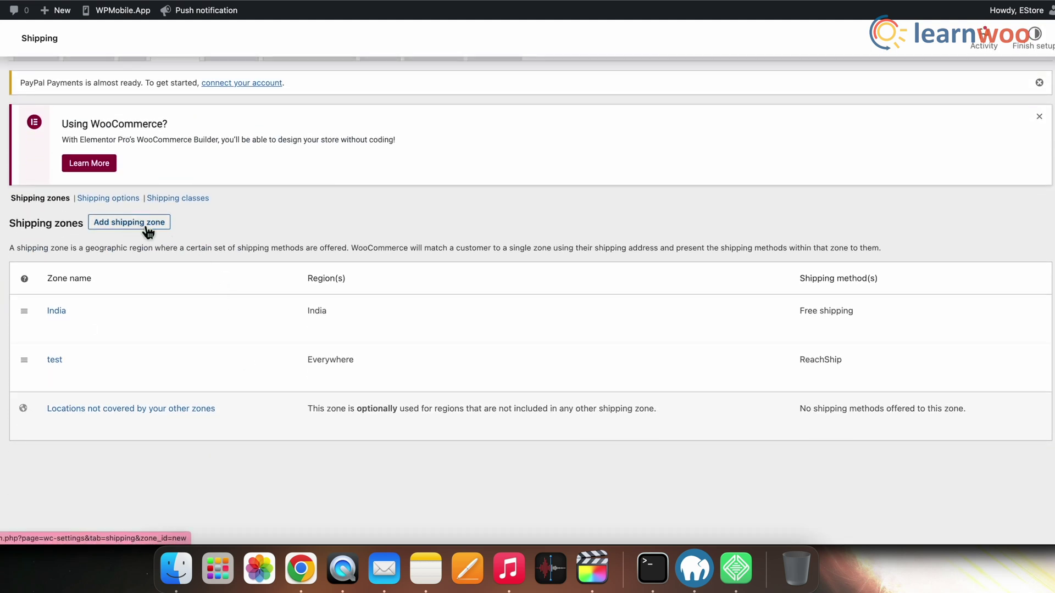
click(123, 229)
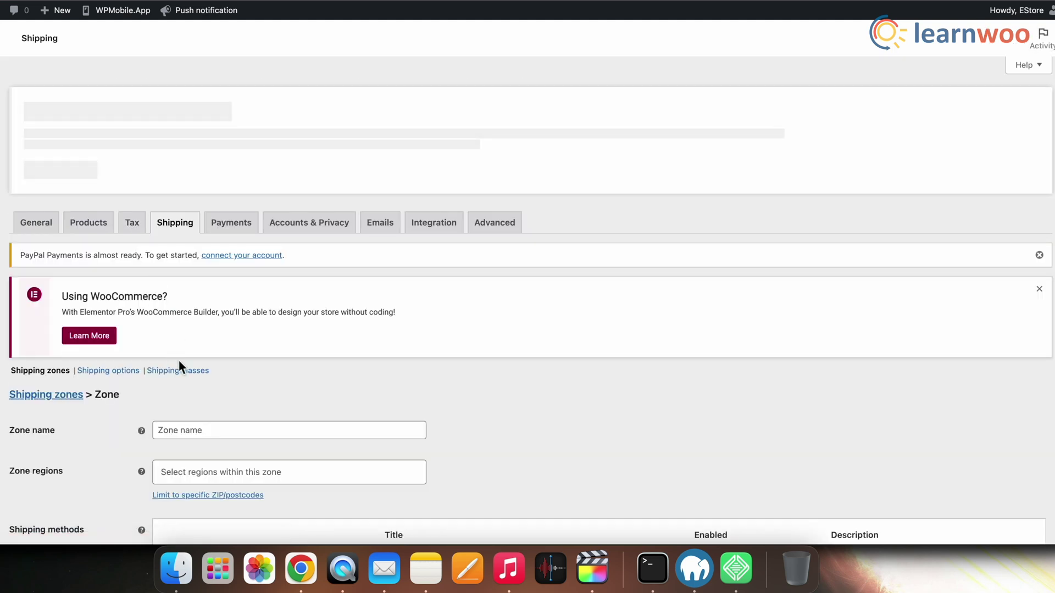
scroll(211, 360, down, 4)
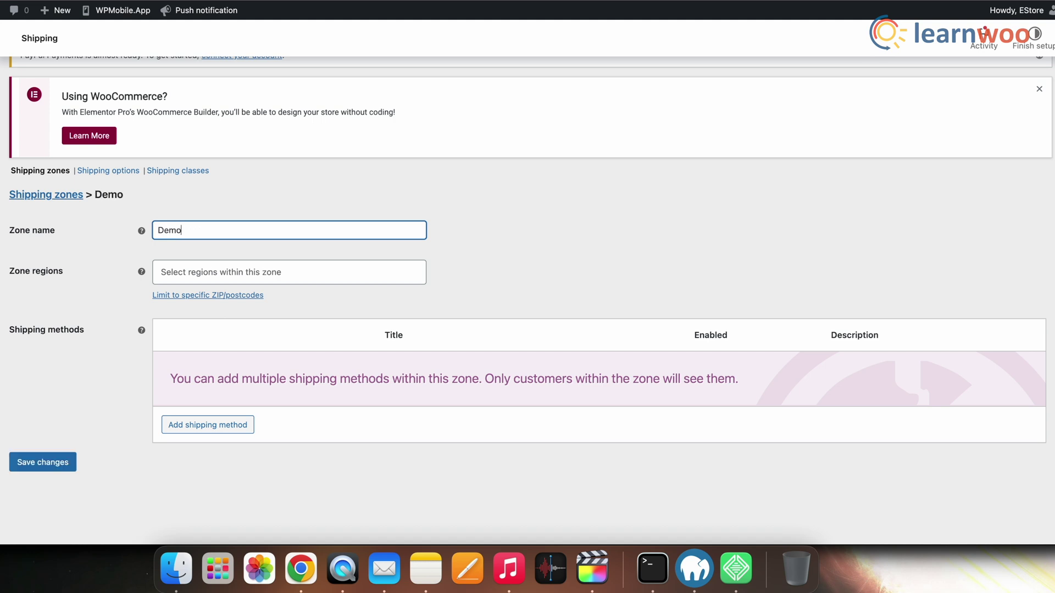
scroll(196, 398, up, 1)
click(203, 436)
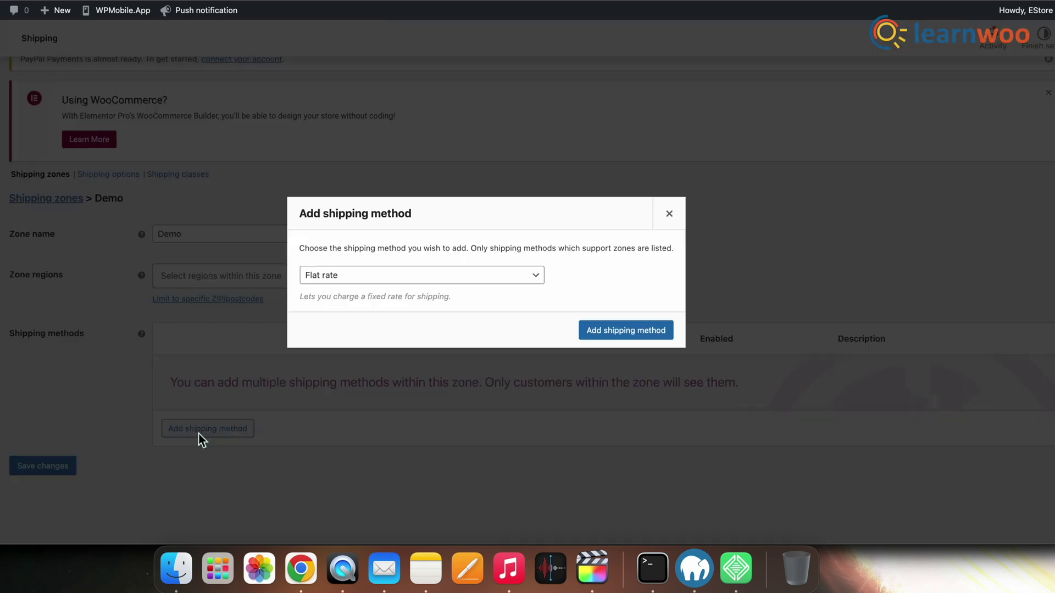
click(624, 333)
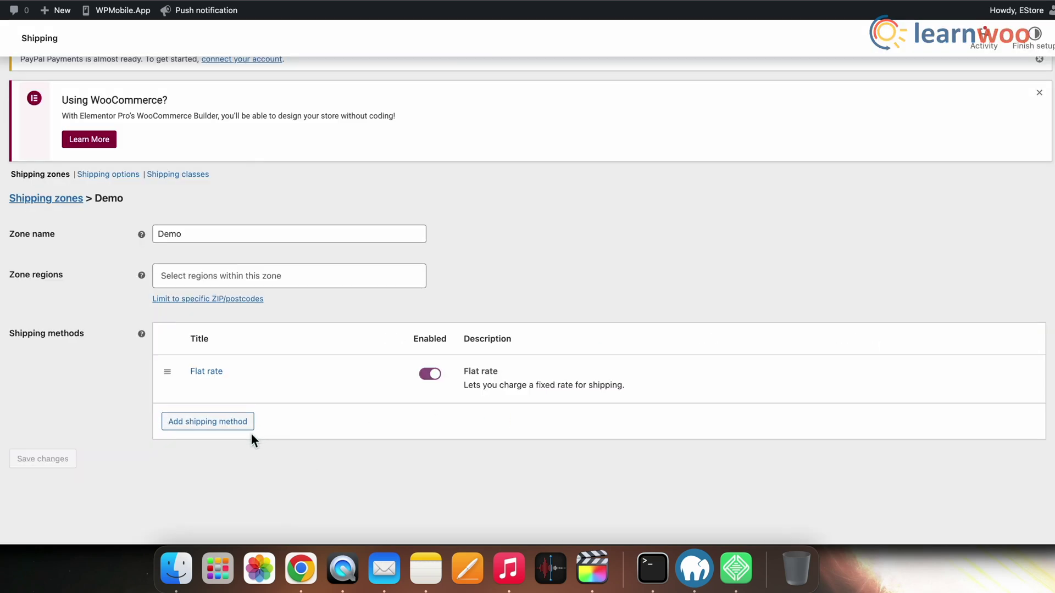
Title the flat rate method "Shipping Charge", set the Free class cost to 0 and the T-shirt class cost to 10, and save
mouse_move(187, 393)
click(197, 388)
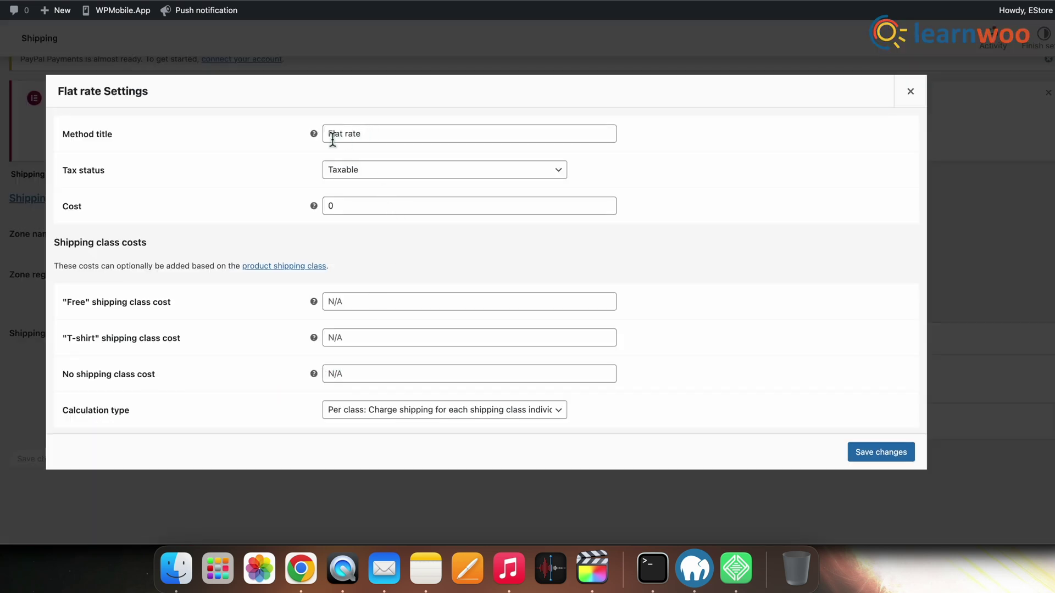
mouse_move(315, 136)
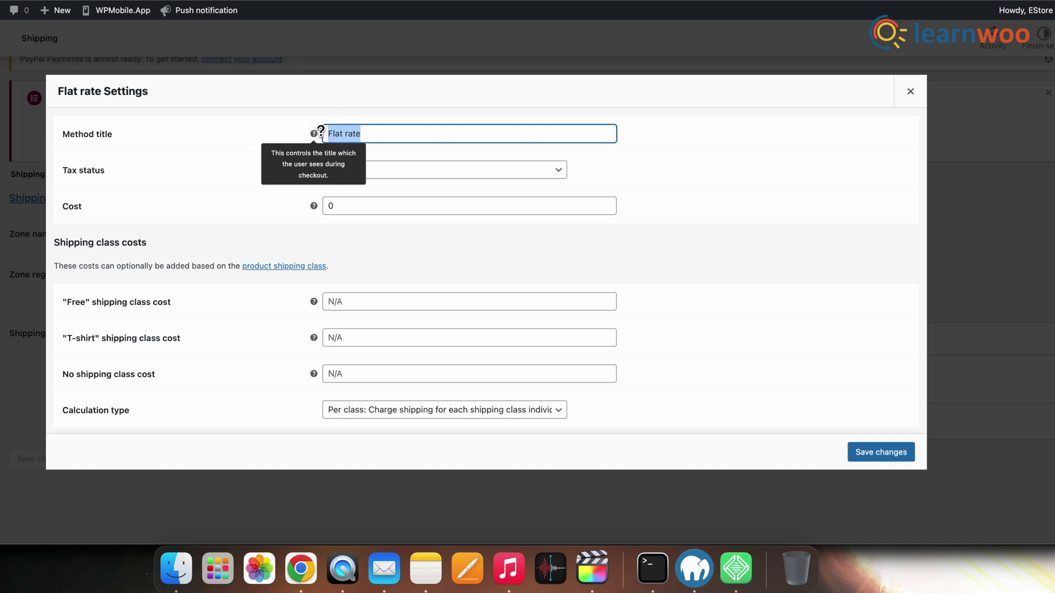
text(Shipping Charge)
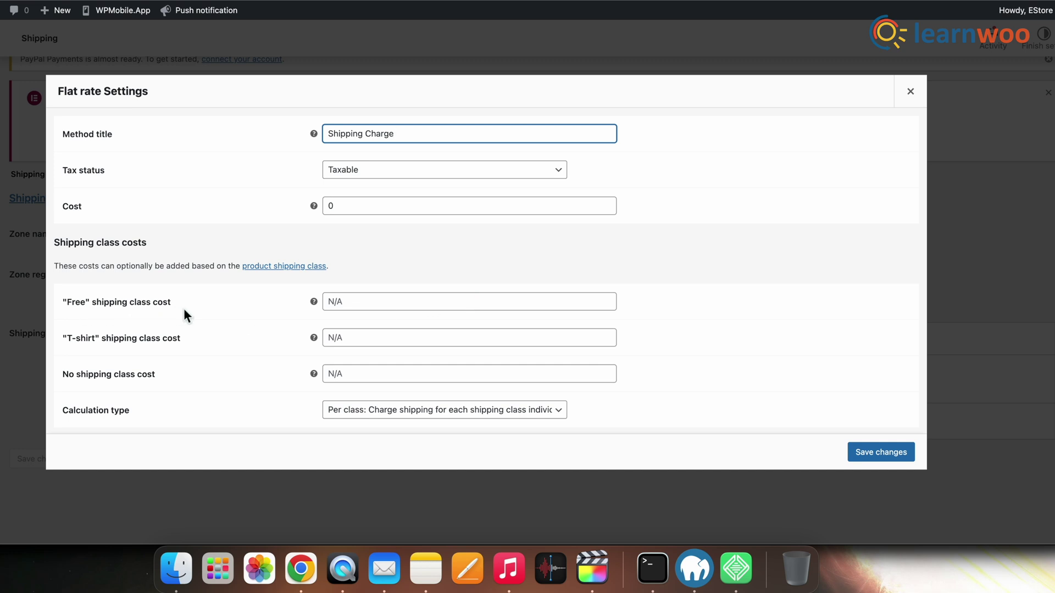
click(342, 305)
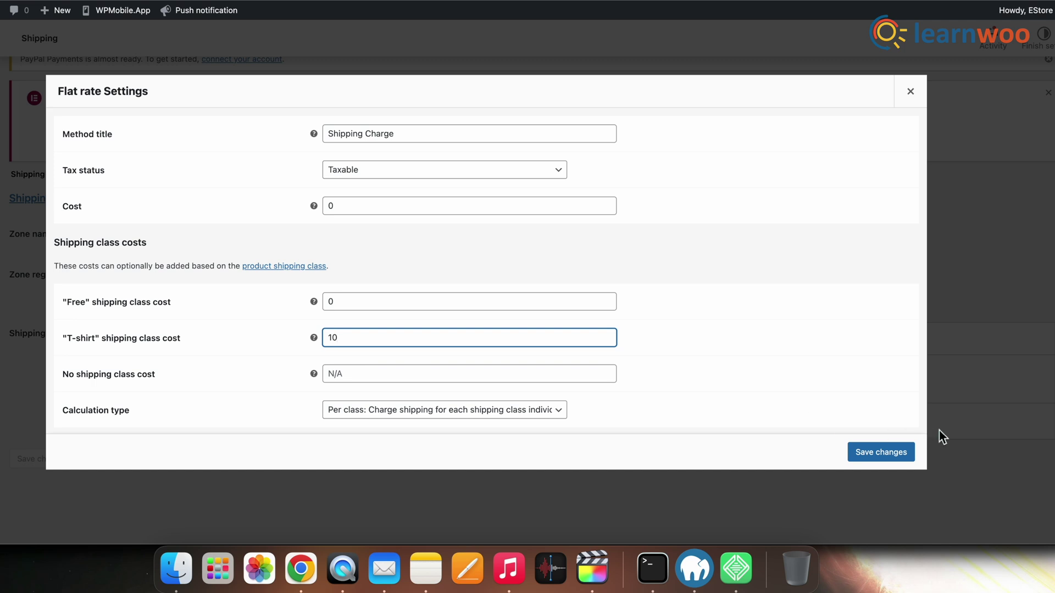
click(882, 454)
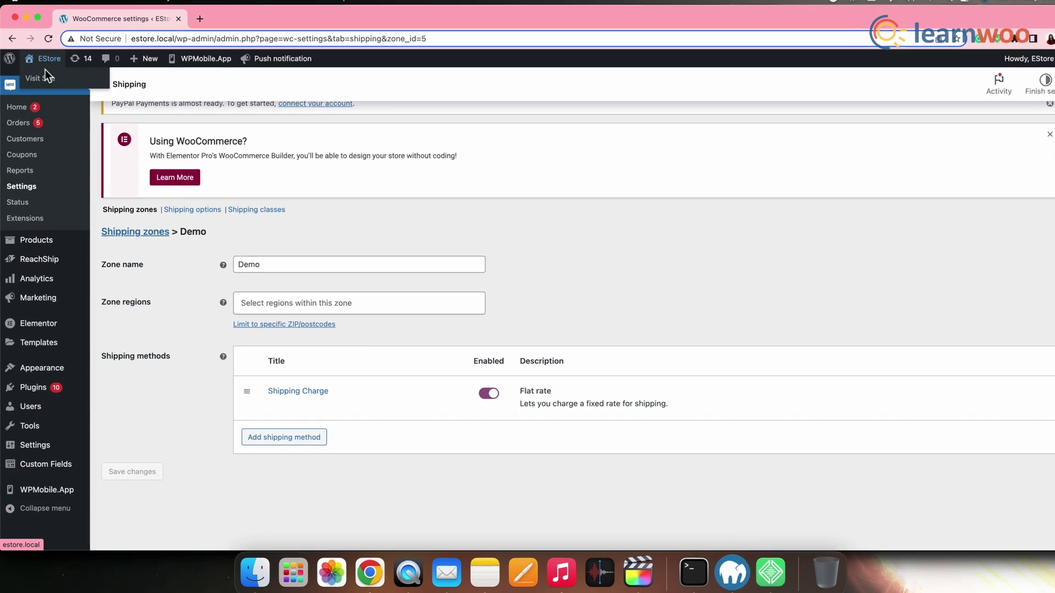
Search the products for shoes and open the shipping data of the Shoes product for editing
click(34, 236)
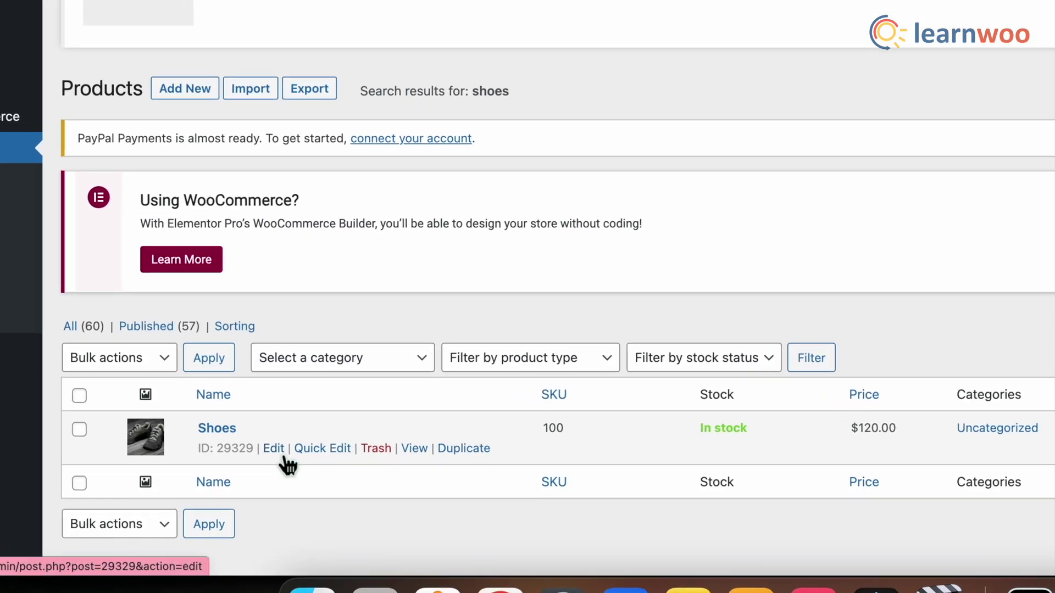
click(241, 464)
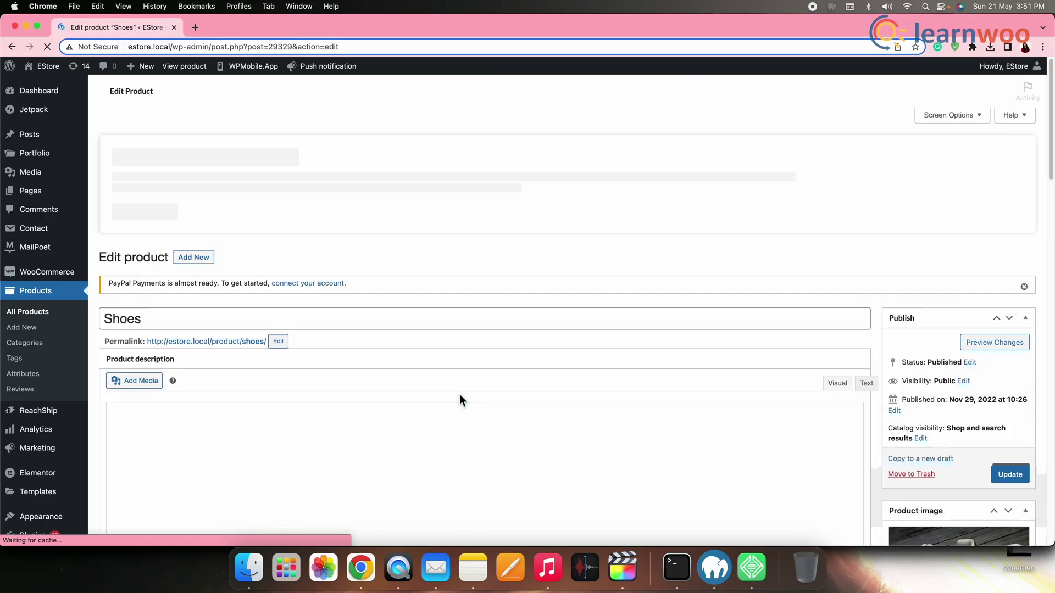
scroll(384, 480, down, 2)
scroll(383, 481, down, 12)
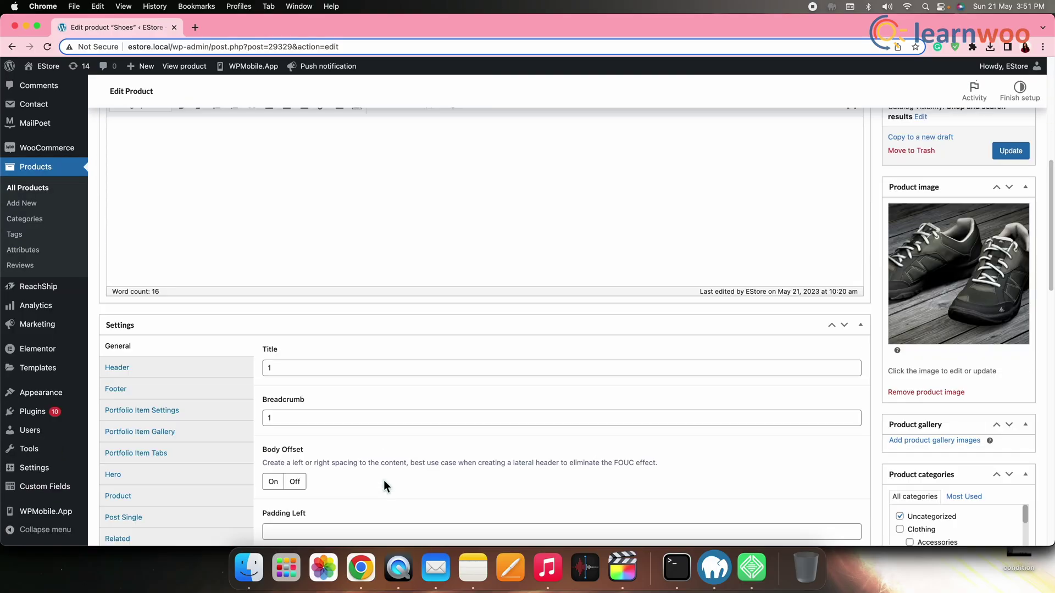
scroll(383, 485, down, 3)
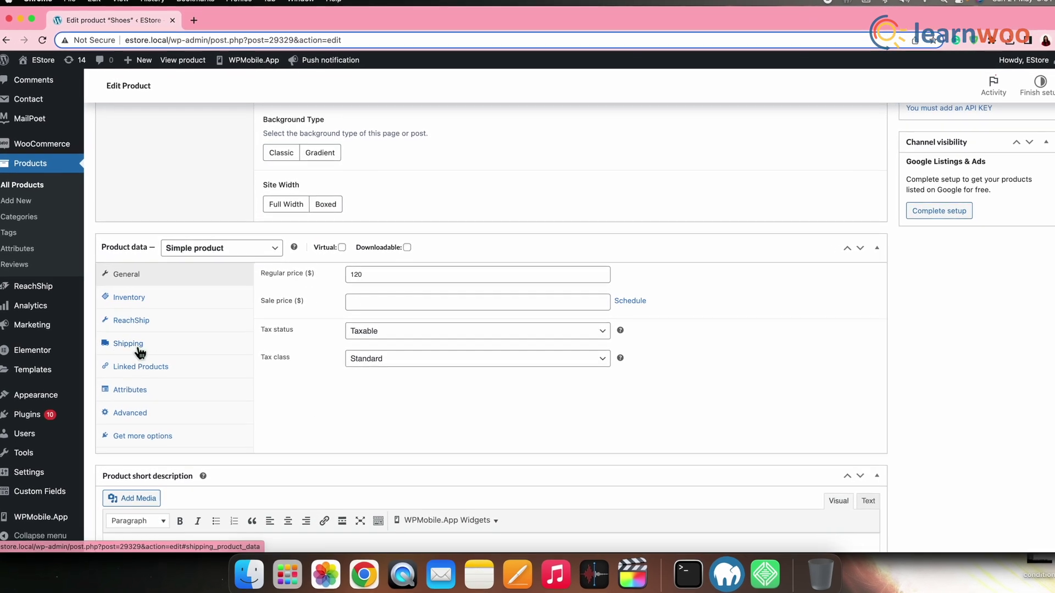
click(144, 345)
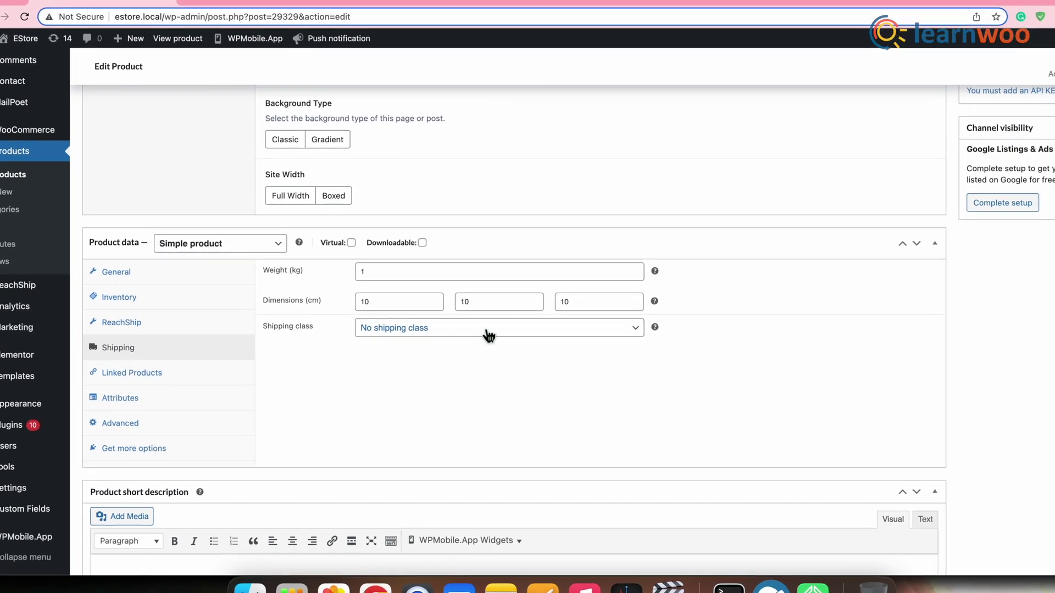
Assign the Free shipping class to the Shoes product and update the product
click(488, 332)
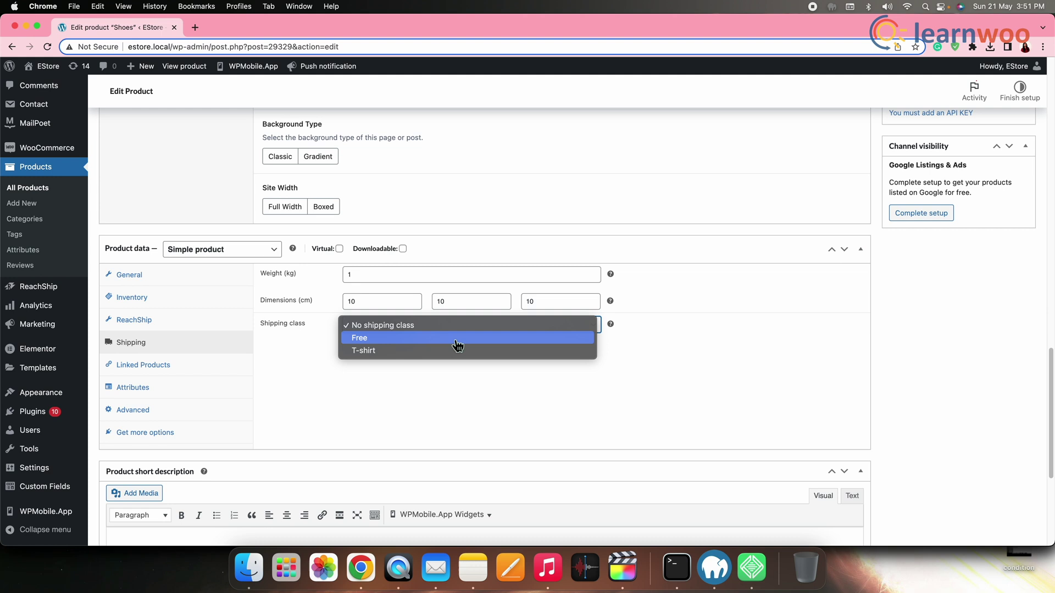
key(Escape)
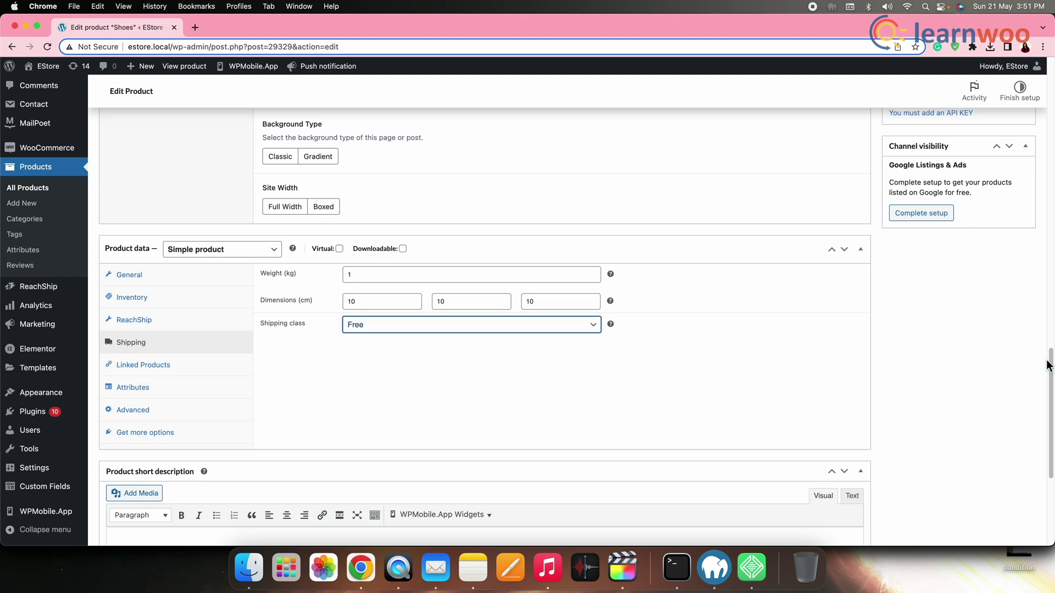
scroll(1050, 365, up, 5)
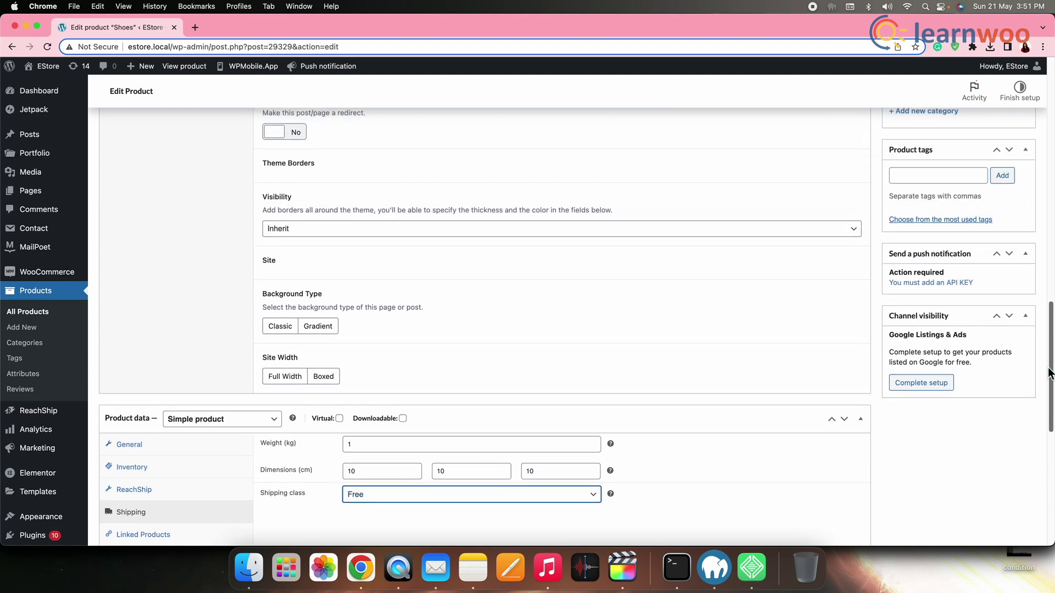
scroll(1049, 373, up, 10)
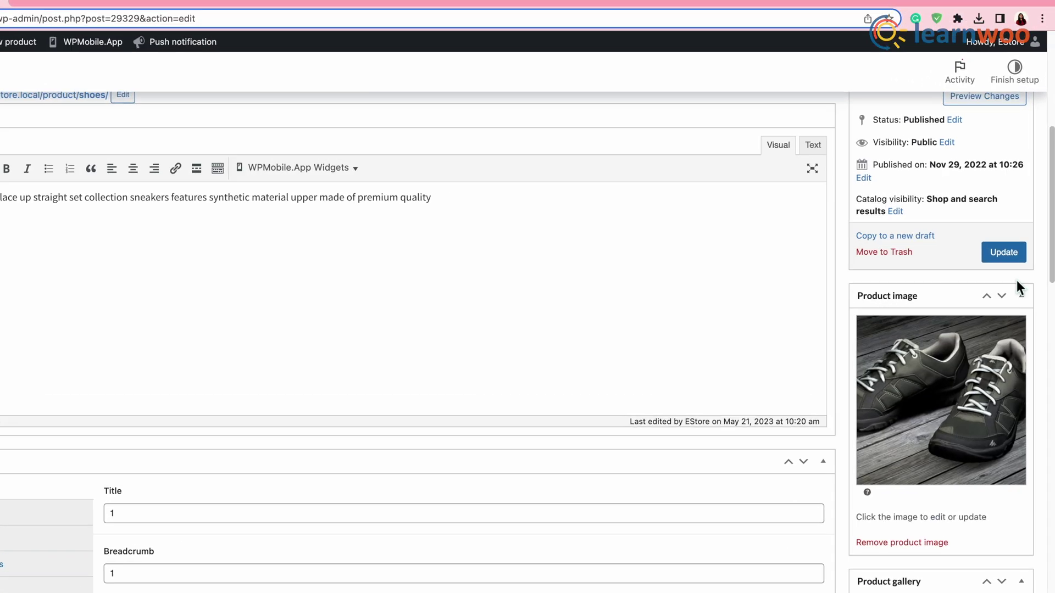
click(1004, 253)
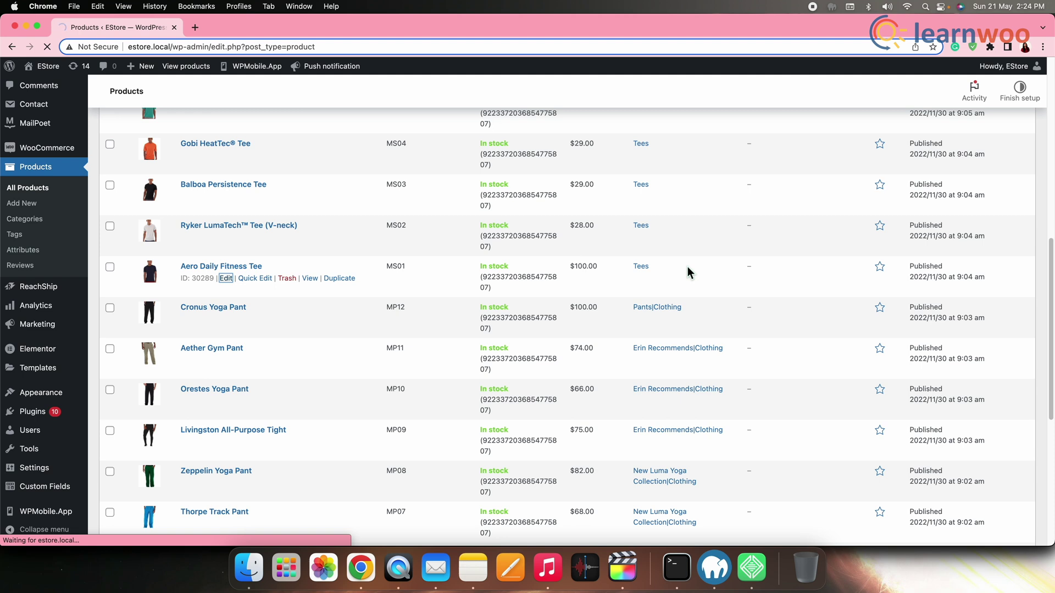
Assign the T-shirt shipping class to the Aero Daily Fitness Tee product and update the product
scroll(563, 456, down, 10)
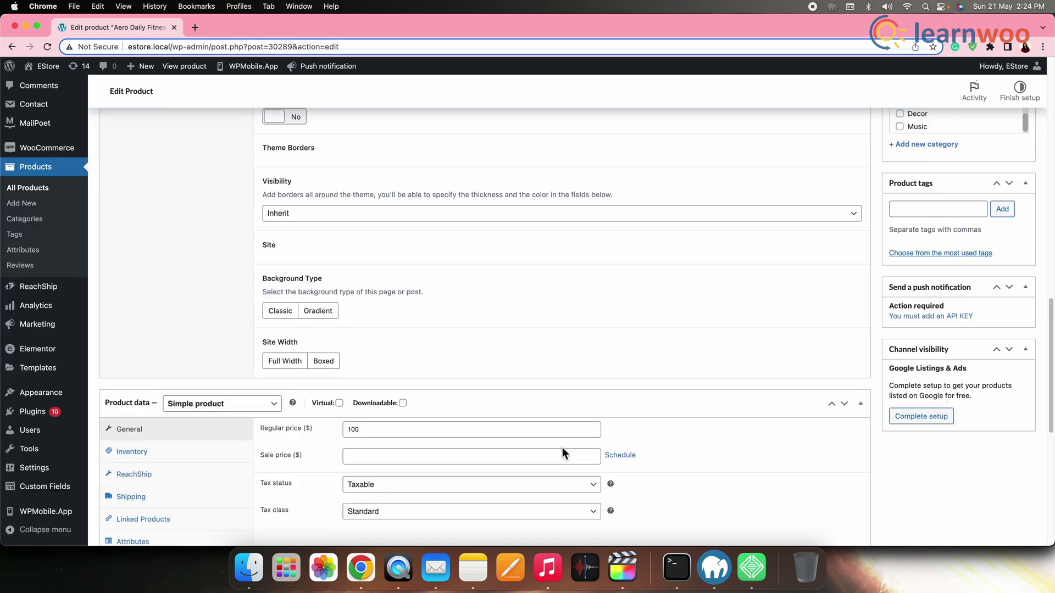
scroll(562, 453, down, 5)
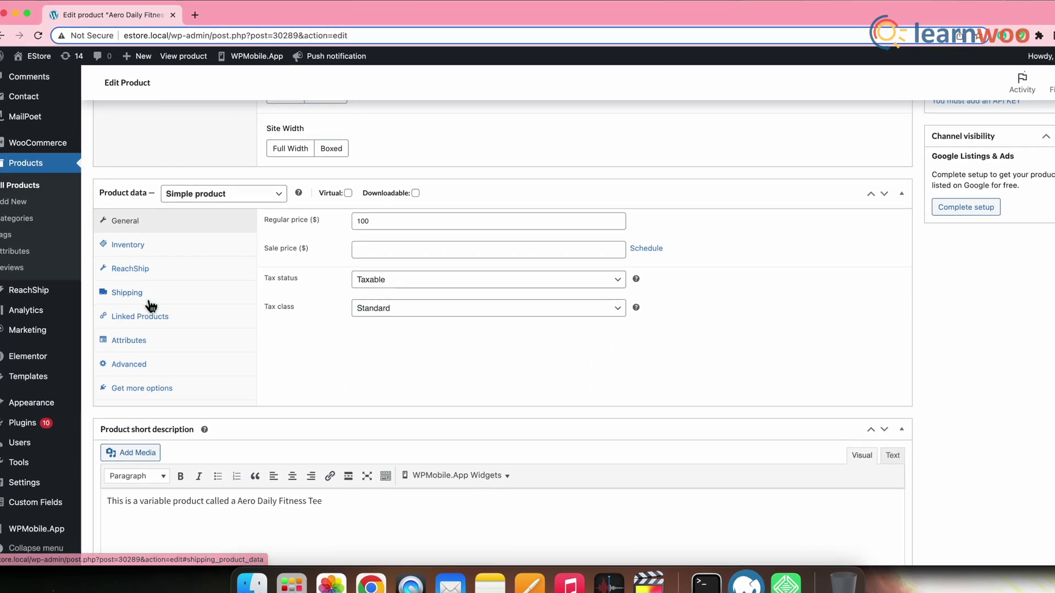
click(151, 304)
click(494, 274)
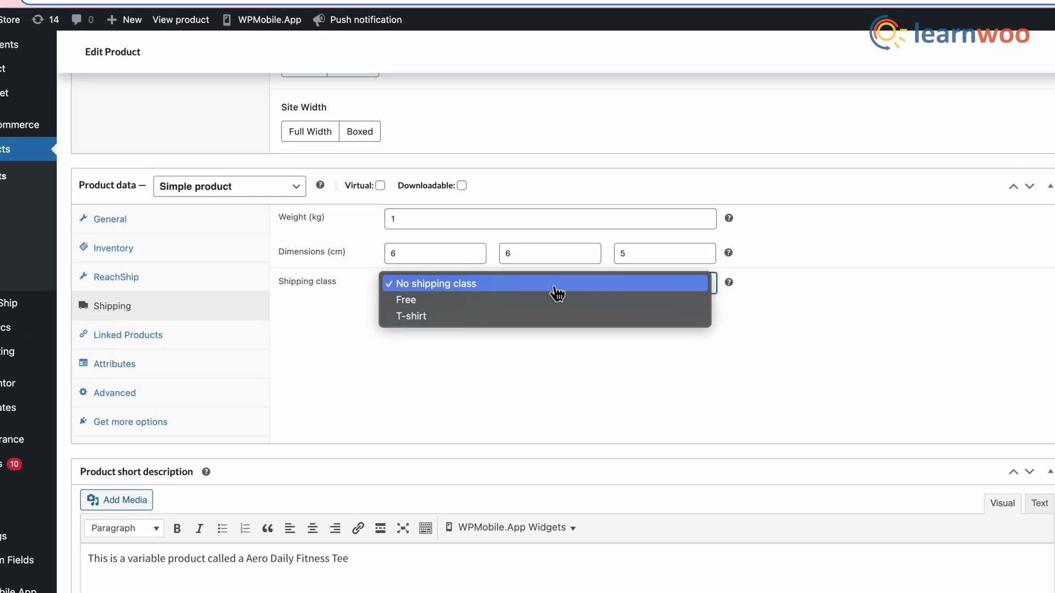
click(541, 316)
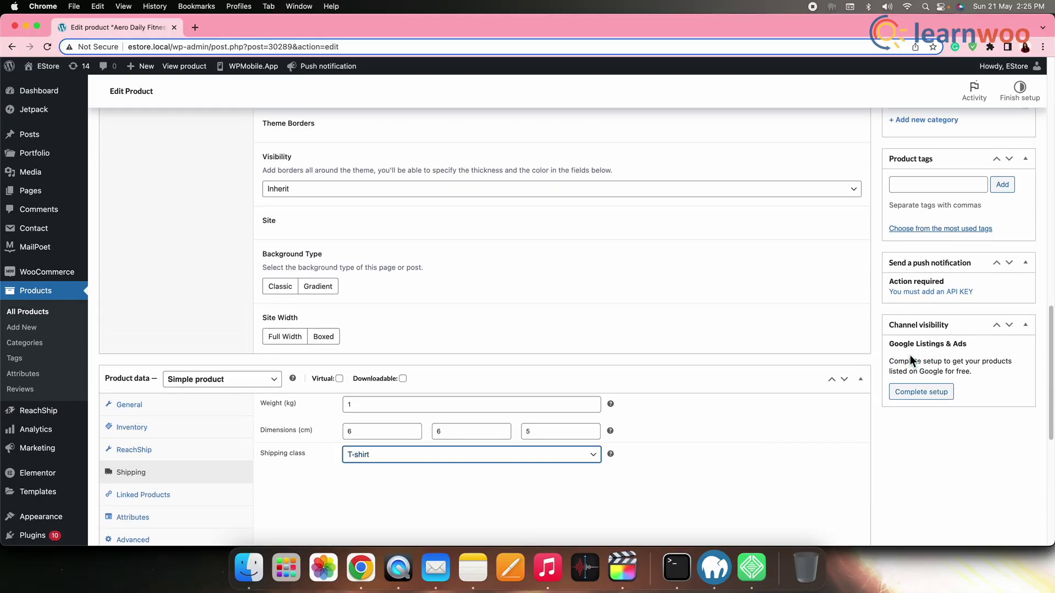
scroll(909, 354, up, 10)
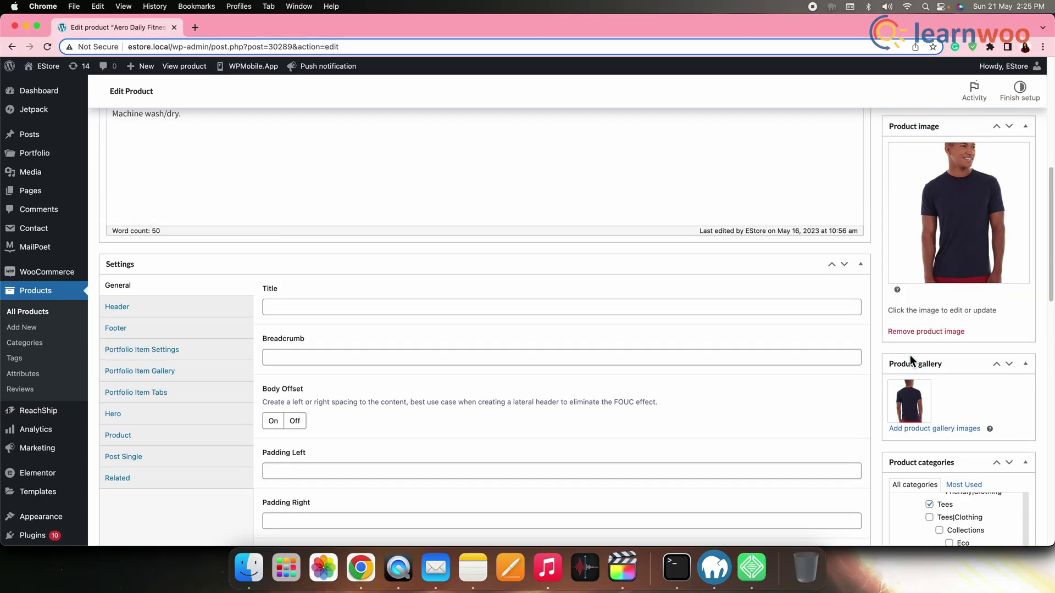
scroll(909, 355, up, 5)
click(1015, 313)
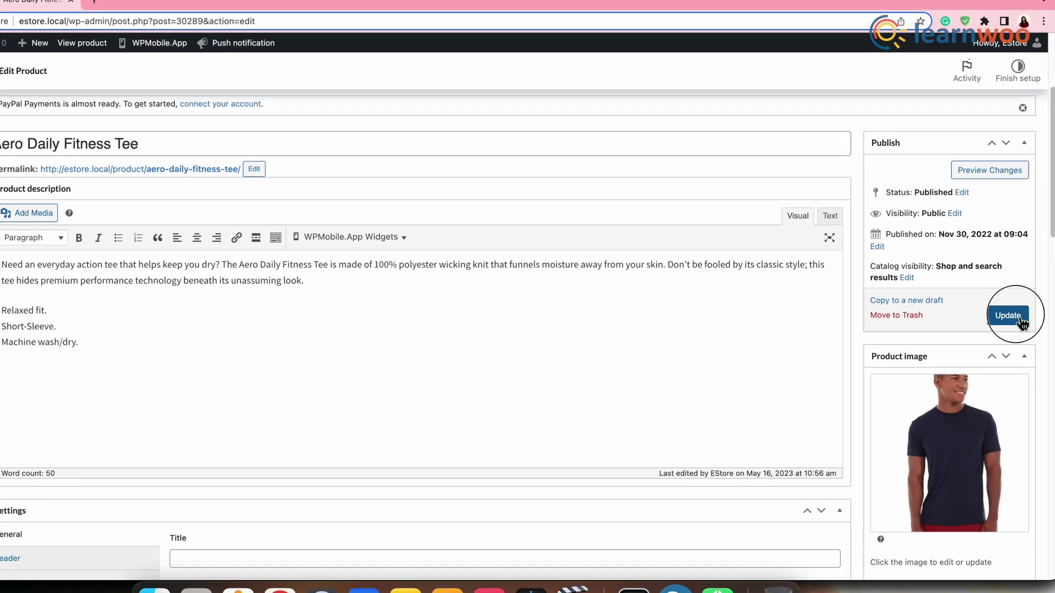